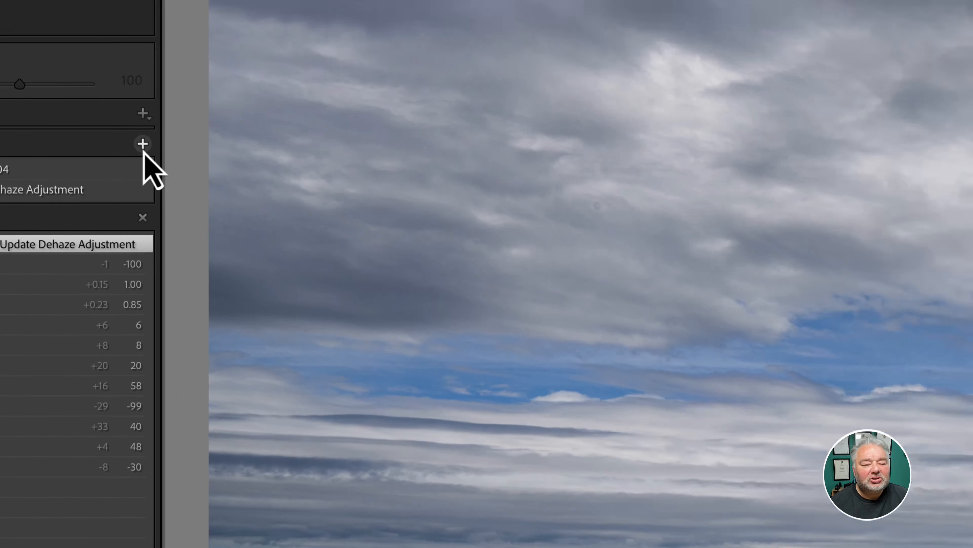
Step: Save the current edit as a new snapshot with the default date-and-time name
{"action": "left_click", "coordinate": [297, 122]}
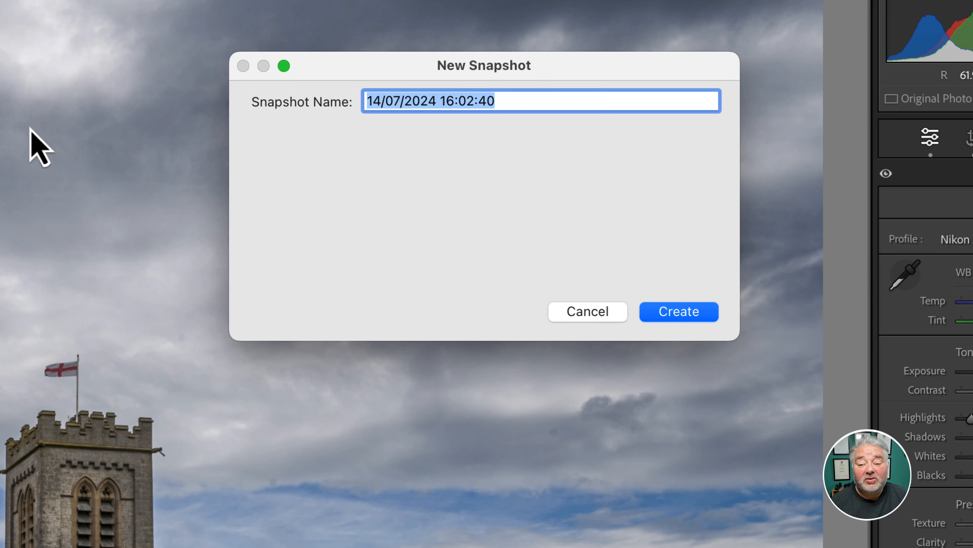
{"action": "key", "text": "Return"}
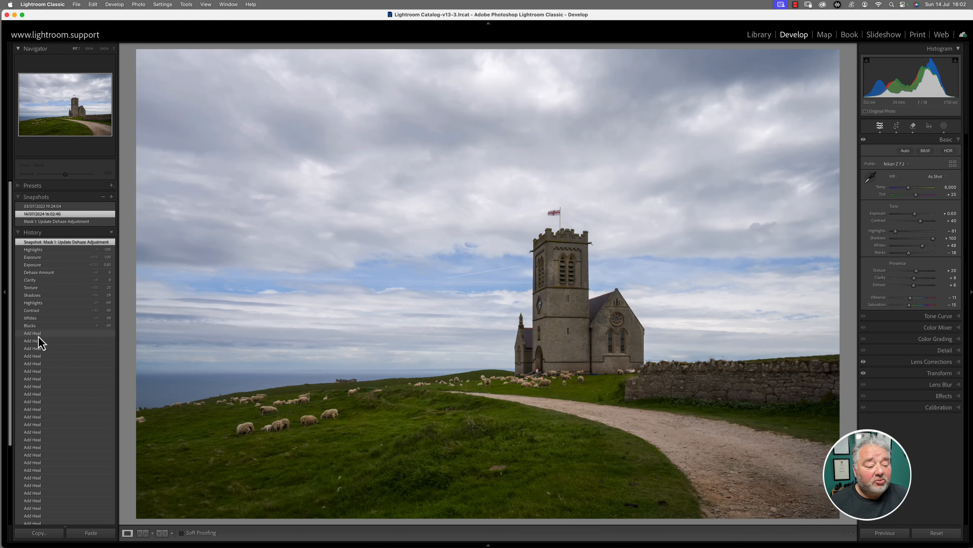
Step: Revert the photo to the Blacks history state and set Highlights to -94, Texture to +30 and Exposure to +0.80
{"action": "left_click", "coordinate": [42, 326]}
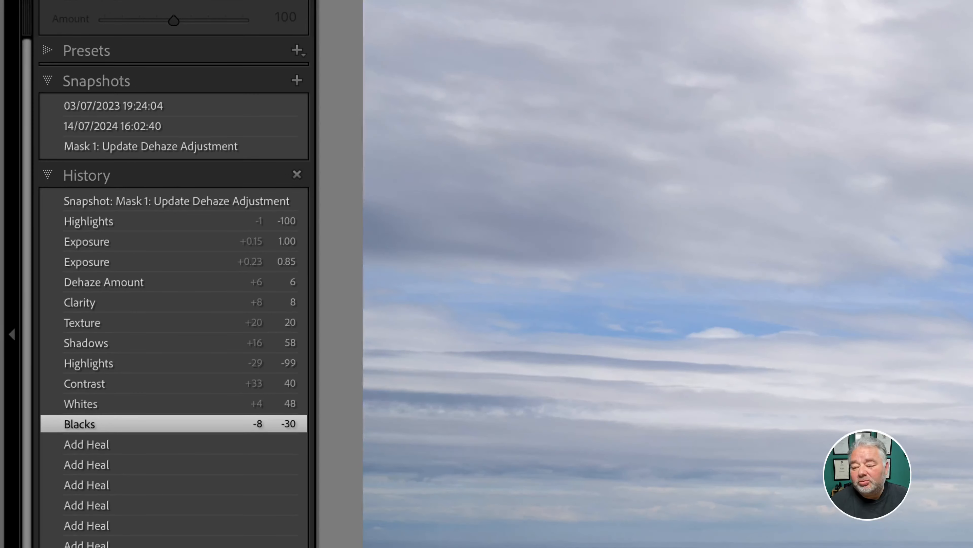
{"action": "left_click_drag", "start_coordinate": [972, 215], "coordinate": [962, 215]}
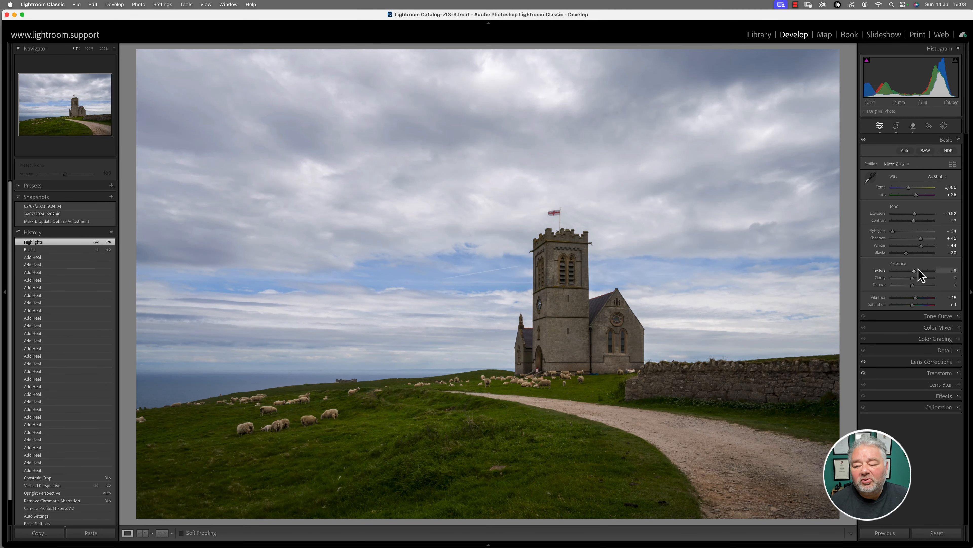
{"action": "left_click_drag", "start_coordinate": [914, 271], "coordinate": [919, 270]}
{"action": "left_click_drag", "start_coordinate": [915, 216], "coordinate": [916, 216]}
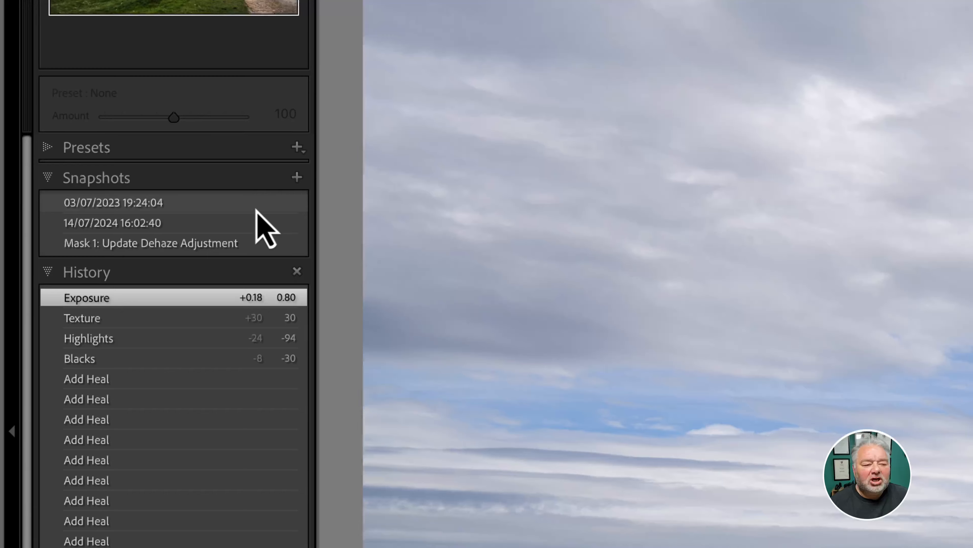
Step: Apply the 03/07/2023 19:24:04 snapshot and crop it to 16 x 9, shifting the photo slightly upwards to include more foreground
{"action": "left_click", "coordinate": [261, 203]}
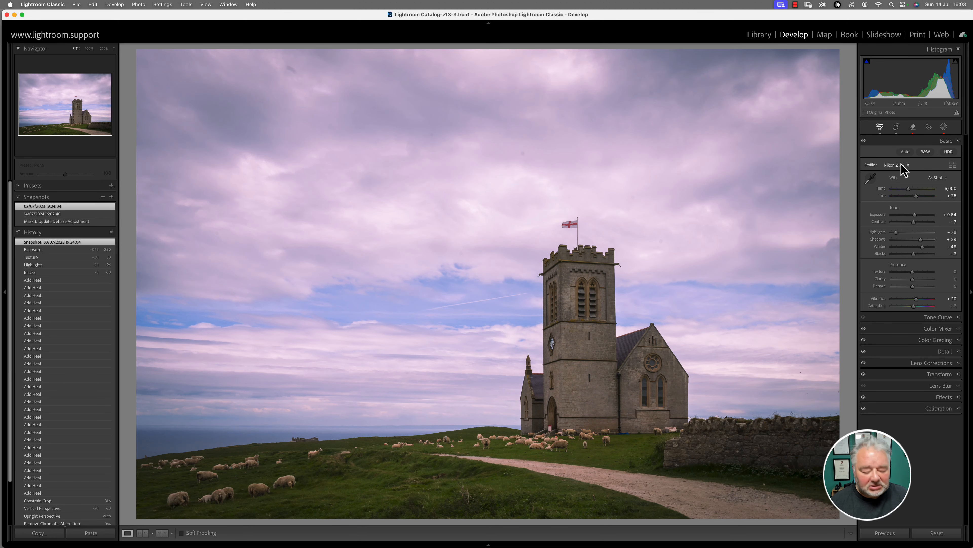
{"action": "key", "text": "r"}
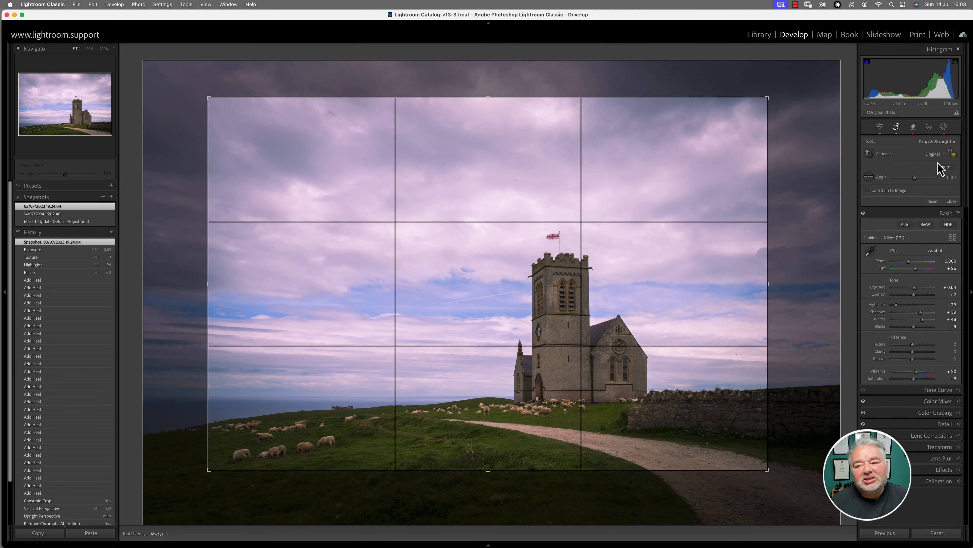
{"action": "left_click", "coordinate": [941, 155]}
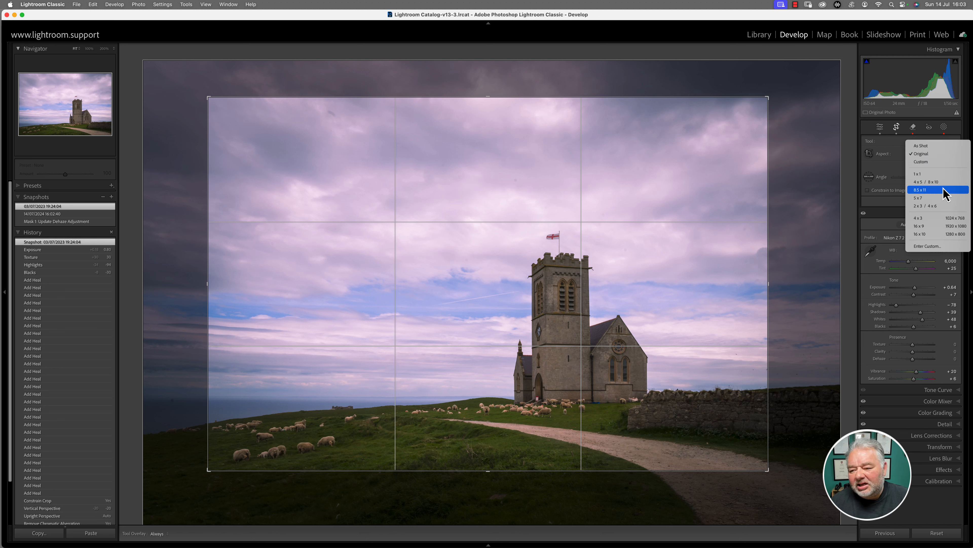
{"action": "left_click", "coordinate": [937, 226]}
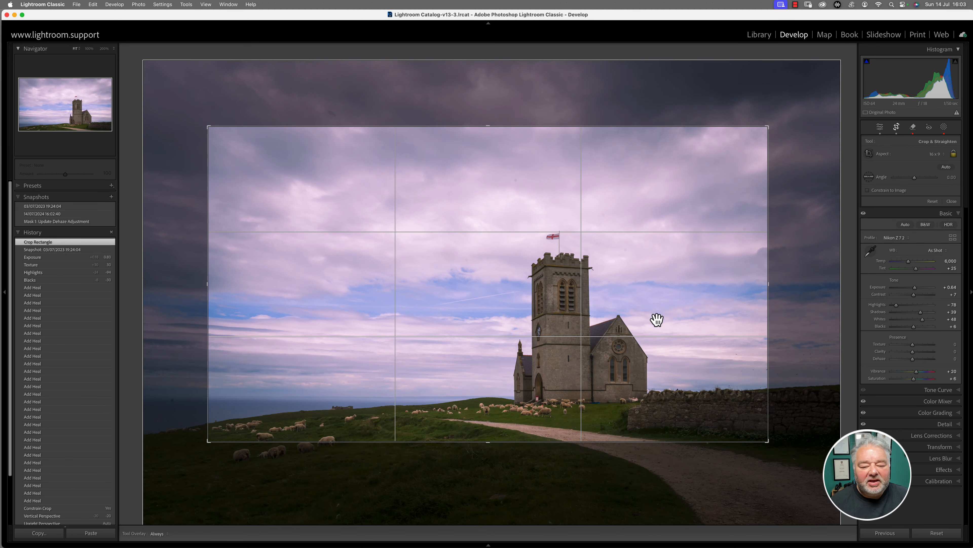
{"action": "left_click_drag", "start_coordinate": [638, 318], "coordinate": [637, 300]}
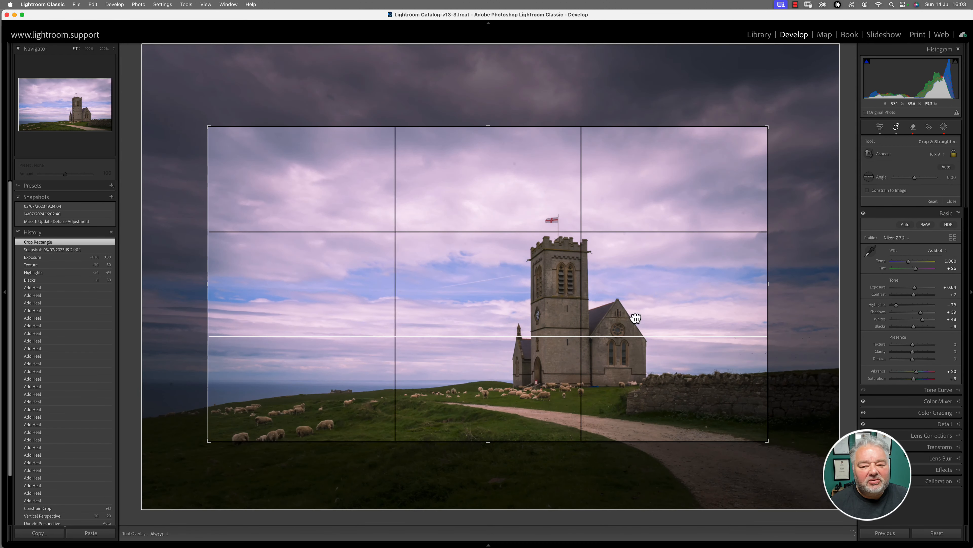
{"action": "key", "text": "Return"}
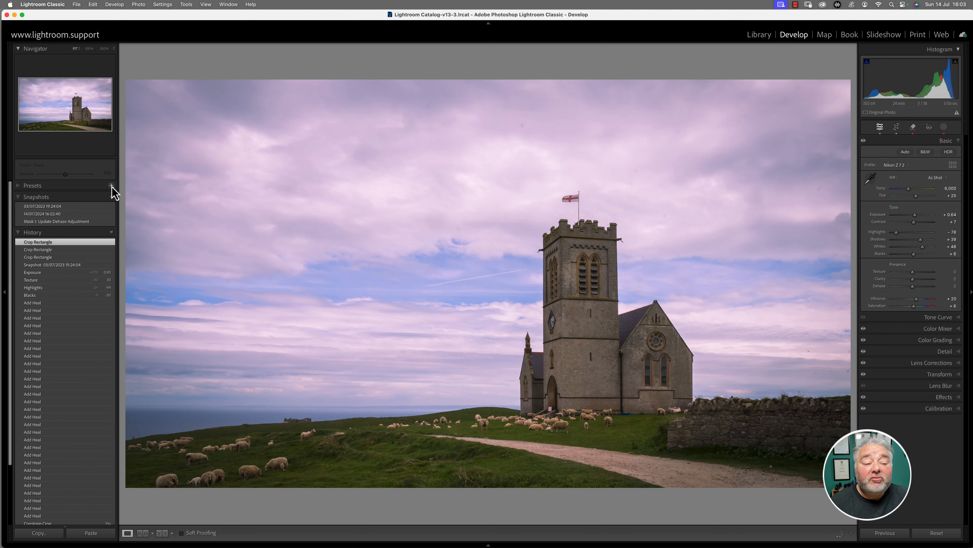
Step: Save the cropped version as a new snapshot named "16x9 crop"
{"action": "left_click", "coordinate": [111, 196]}
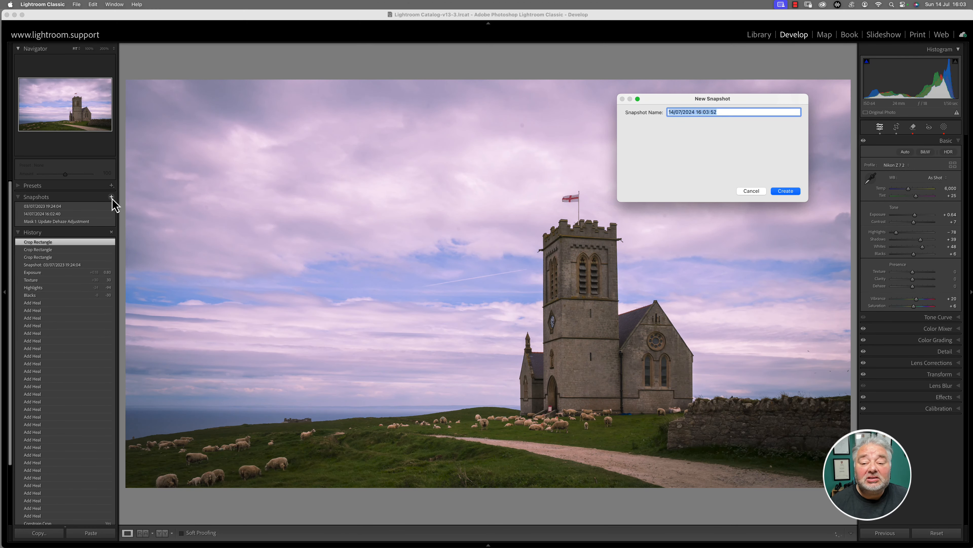
{"action": "key", "text": "BackSpace"}
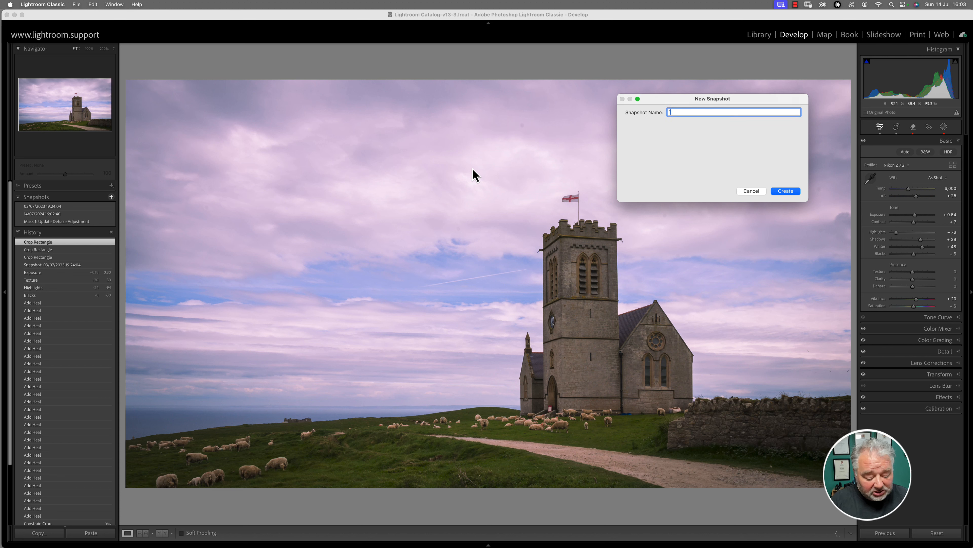
{"action": "type", "text": "16x9"}
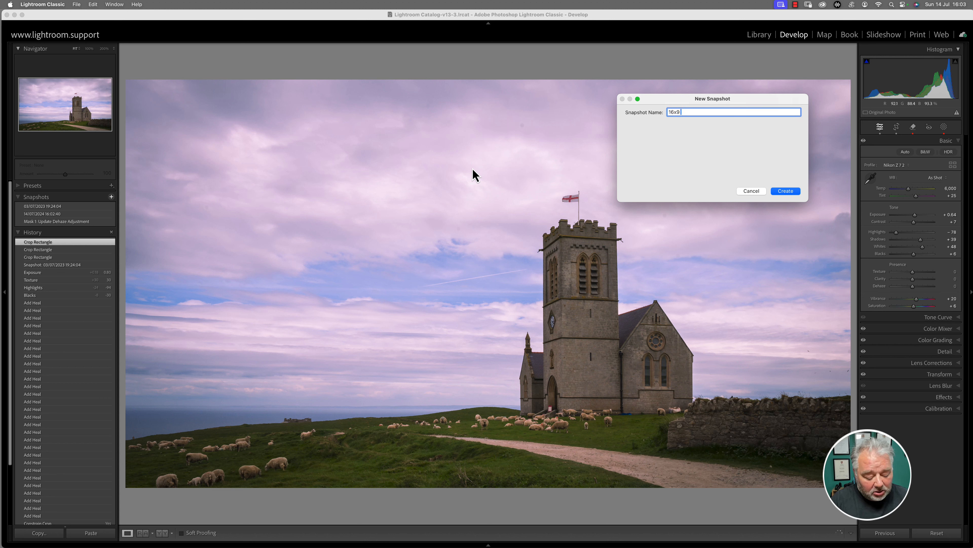
{"action": "type", "text": " crop"}
{"action": "key", "text": "Return"}
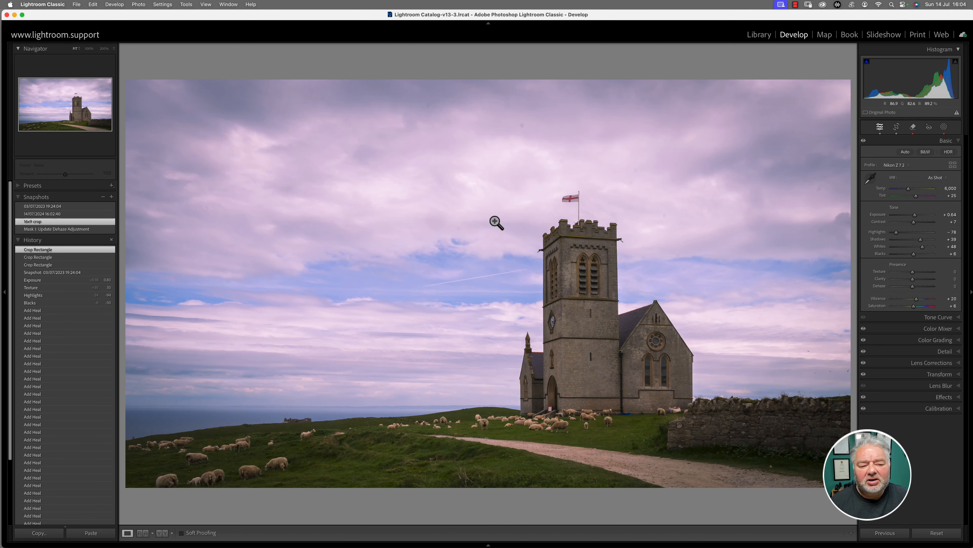
Step: Apply the 14/07/2024 16:02:40 snapshot and crop it to the 4 x 5 / 8 x 10 aspect ratio
{"action": "left_click", "coordinate": [60, 213]}
{"action": "left_click", "coordinate": [896, 127]}
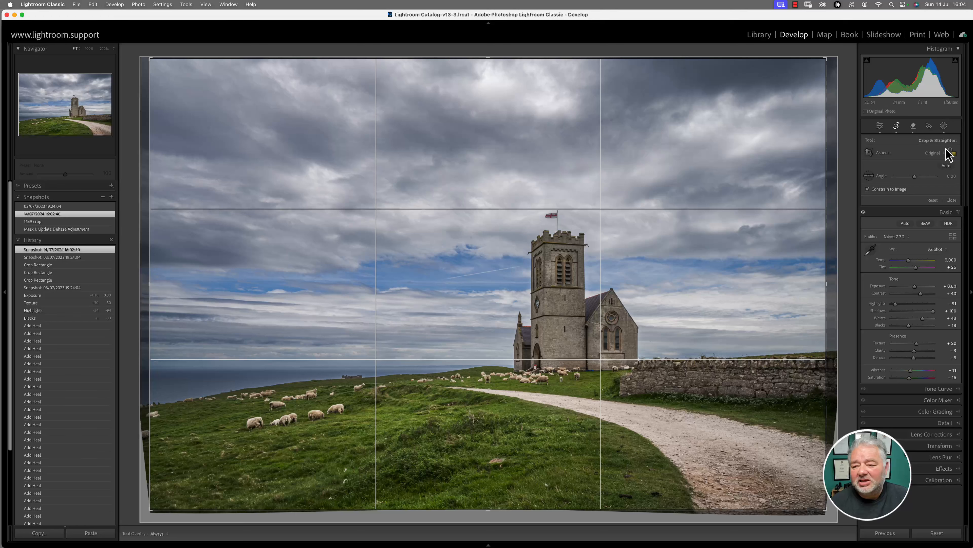
{"action": "left_click", "coordinate": [937, 154]}
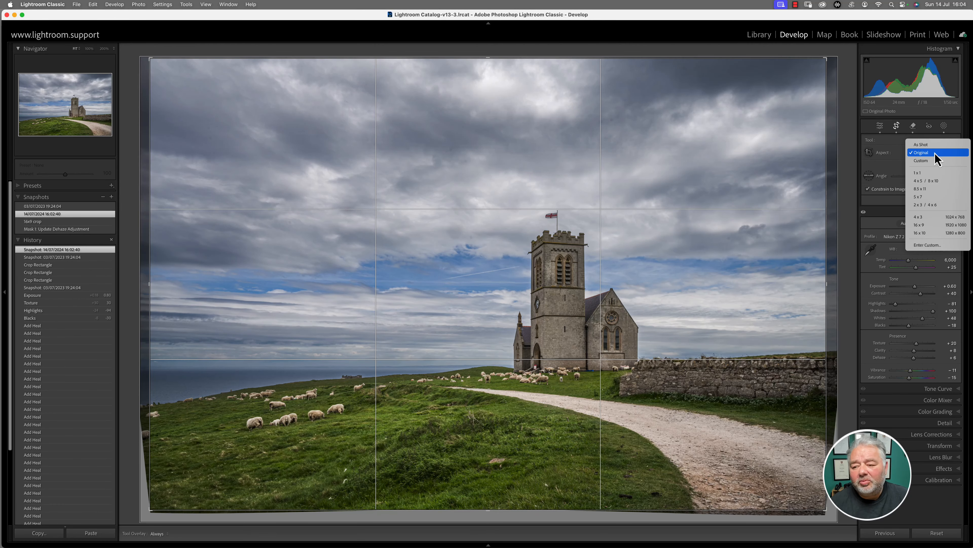
{"action": "left_click", "coordinate": [933, 183]}
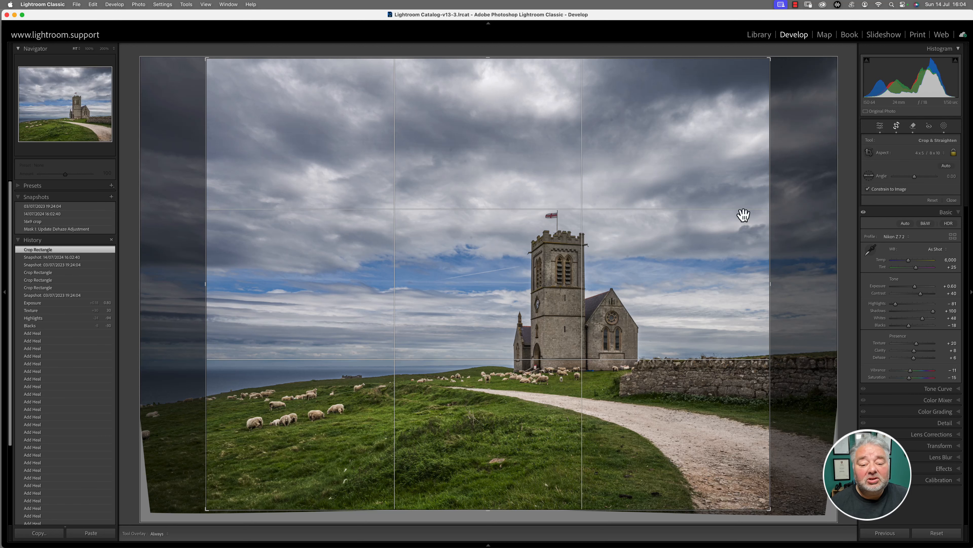
{"action": "key", "text": "Return"}
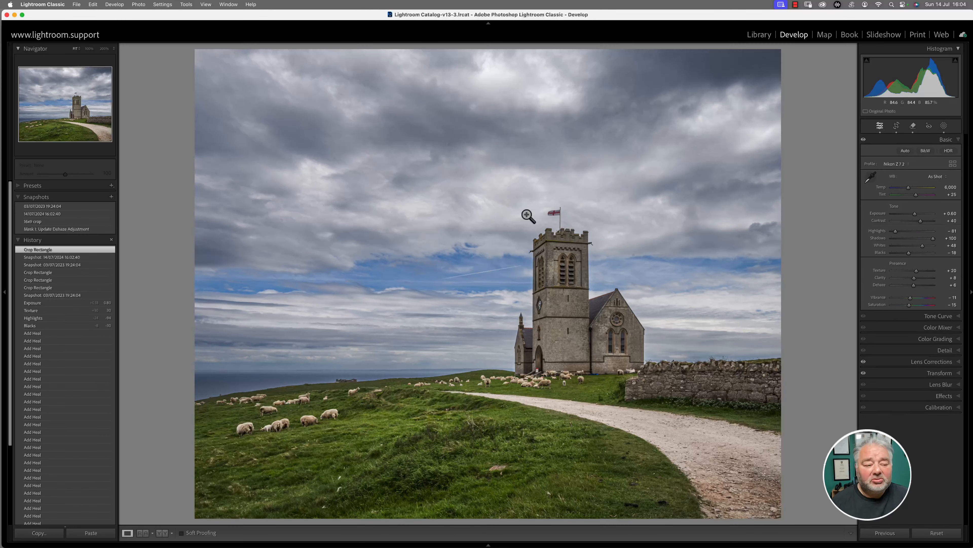
Step: Save this crop as a new snapshot named "8x10 crop"
{"action": "left_click", "coordinate": [529, 214]}
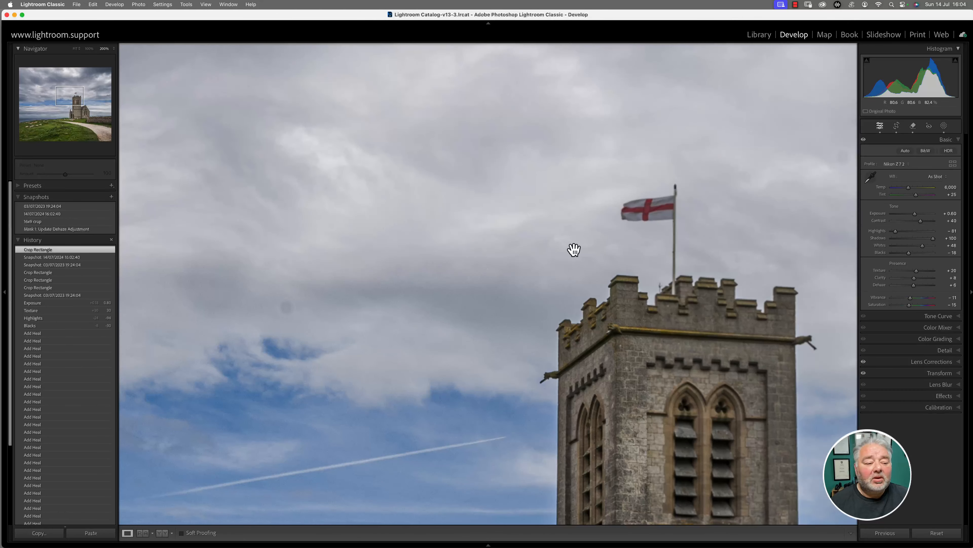
{"action": "left_click", "coordinate": [226, 254]}
{"action": "left_click", "coordinate": [111, 196]}
{"action": "type", "text": "8x10 cr"}
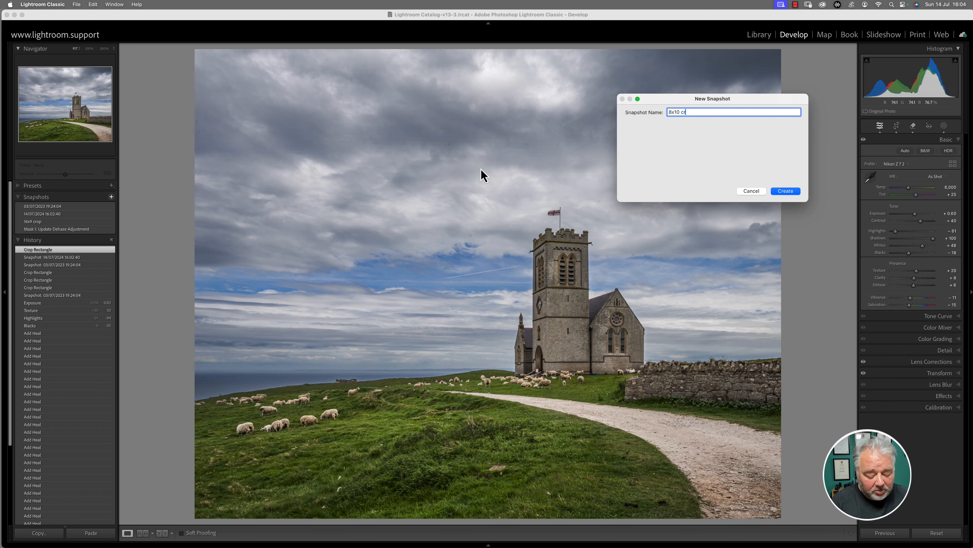
{"action": "type", "text": "op"}
{"action": "key", "text": "Return"}
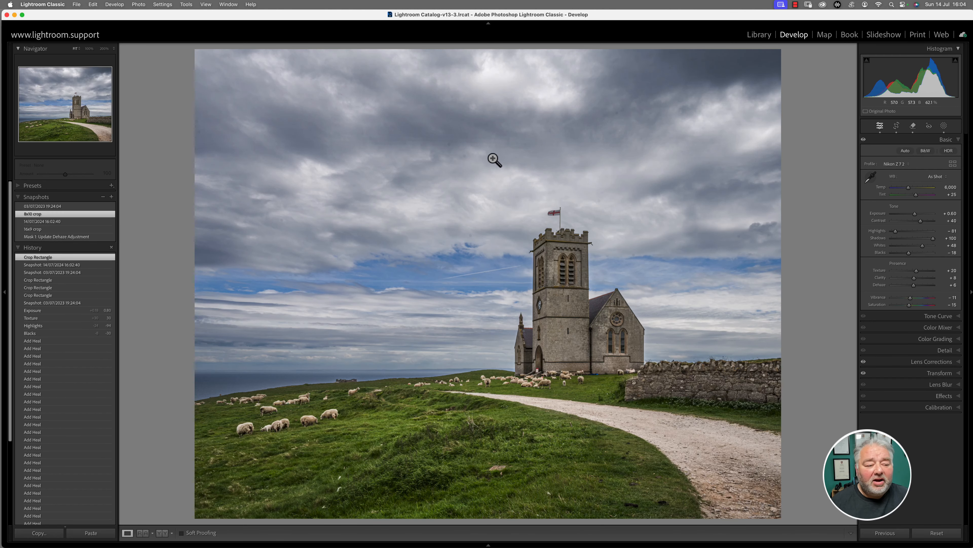
Step: Compare the two cropped versions by applying the "16x9 crop" snapshot and the "8x10 crop" snapshot
{"action": "left_click", "coordinate": [60, 230]}
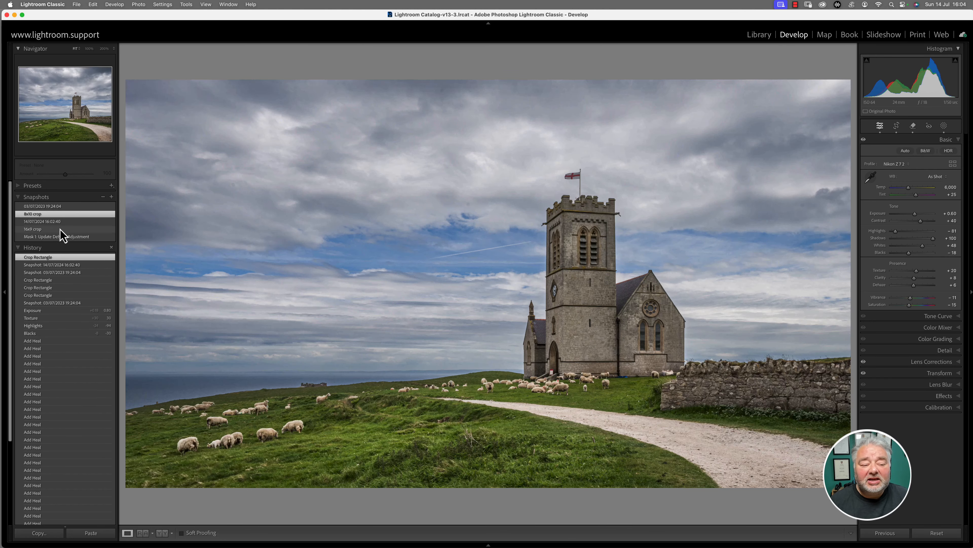
{"action": "left_click", "coordinate": [62, 229]}
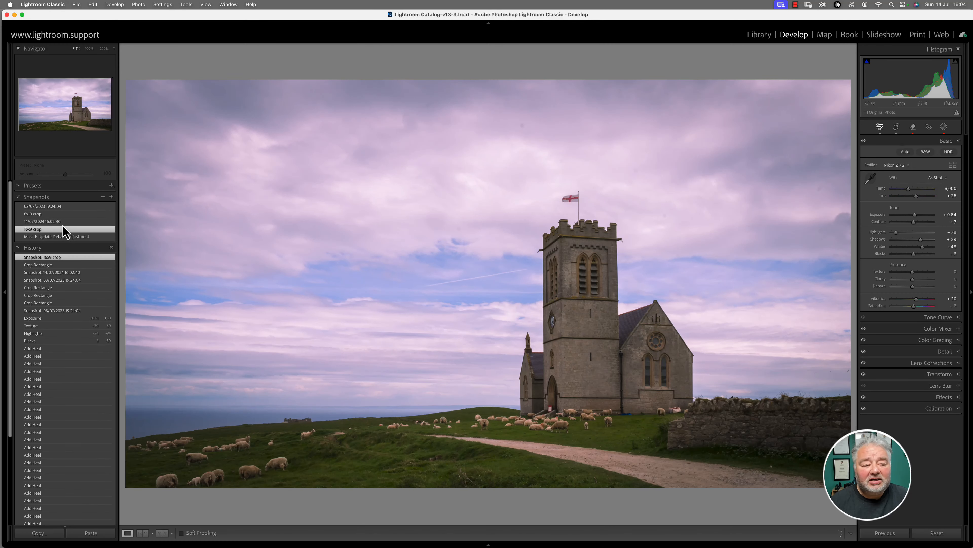
{"action": "left_click", "coordinate": [72, 215]}
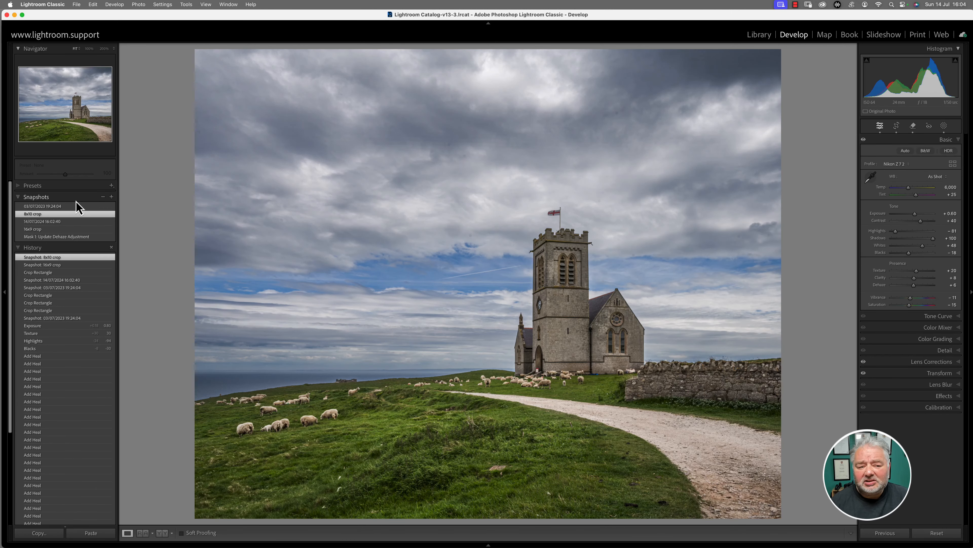
Step: Apply the "Mask 1: Update Dehaze Adjustment" snapshot and create a virtual copy of the church photo from the Library grid
{"action": "left_click", "coordinate": [69, 236]}
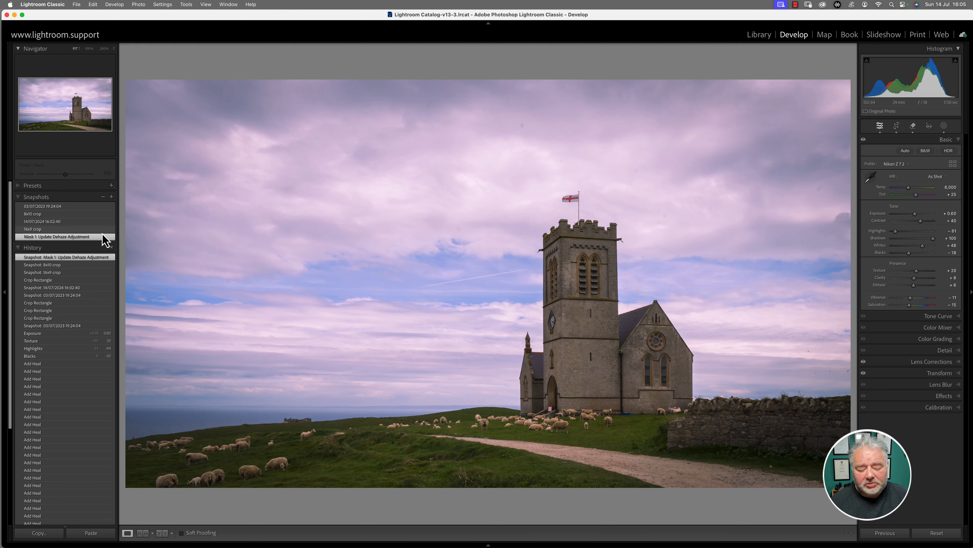
{"action": "key", "text": "g"}
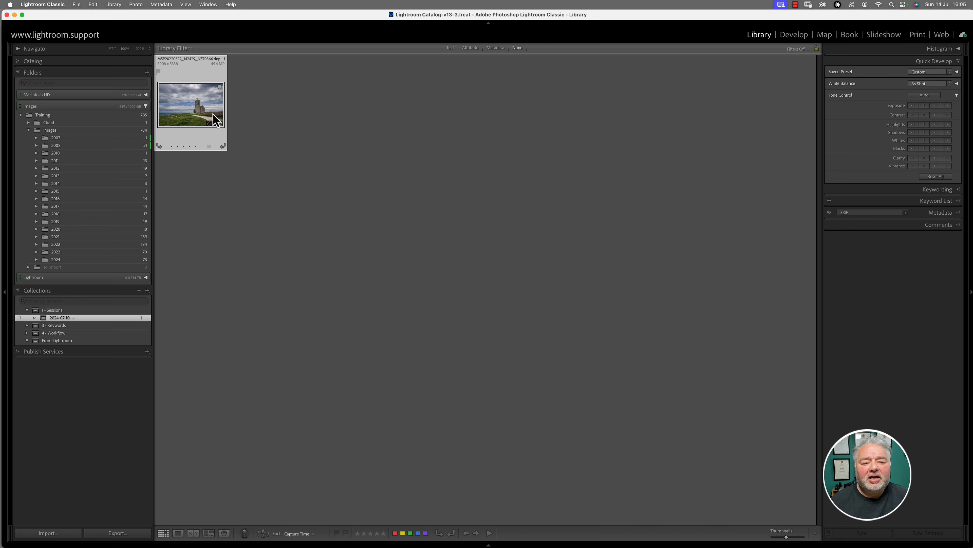
{"action": "right_click", "coordinate": [204, 110]}
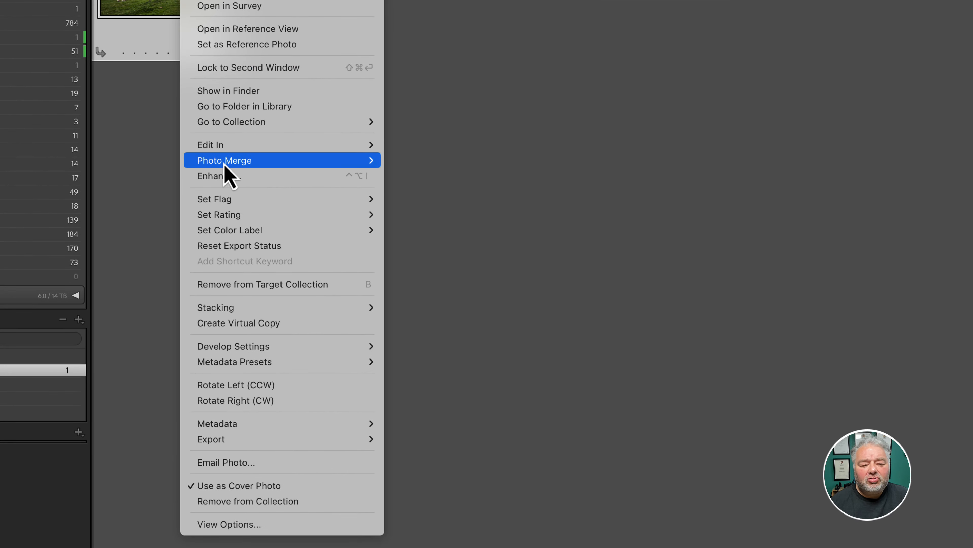
{"action": "mouse_move", "coordinate": [226, 207]}
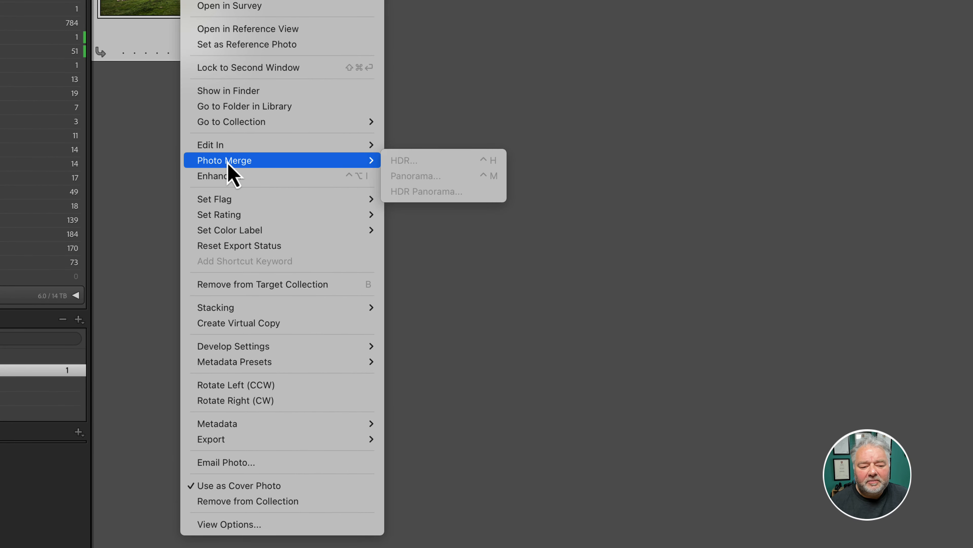
{"action": "left_click", "coordinate": [269, 324]}
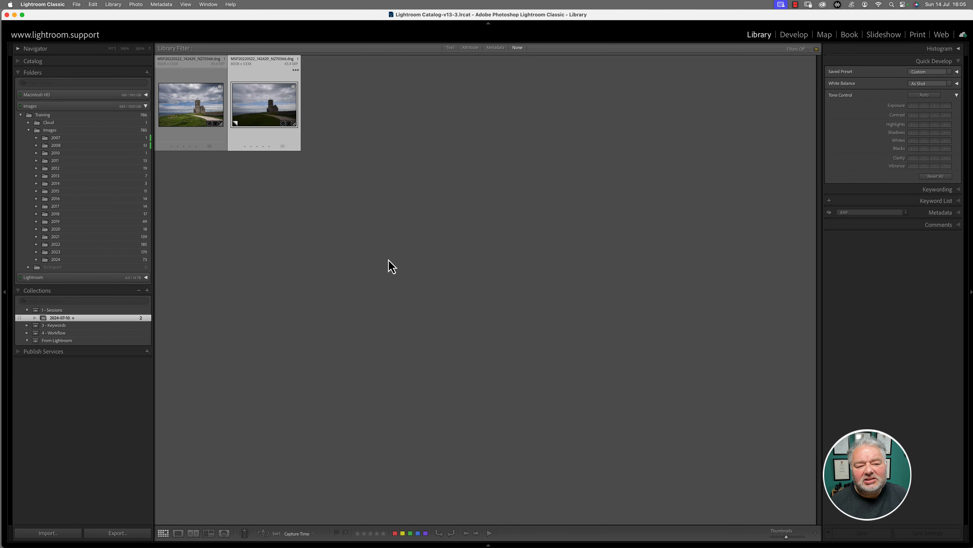
Step: View the virtual copy in Loupe view and cycle the info overlay through its file and exposure details
{"action": "key", "text": "e"}
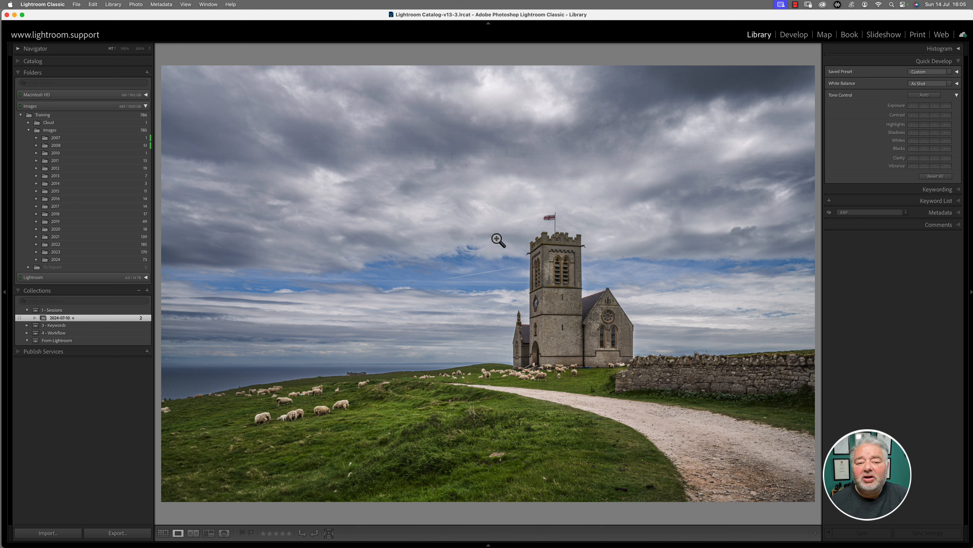
{"action": "key", "text": "i"}
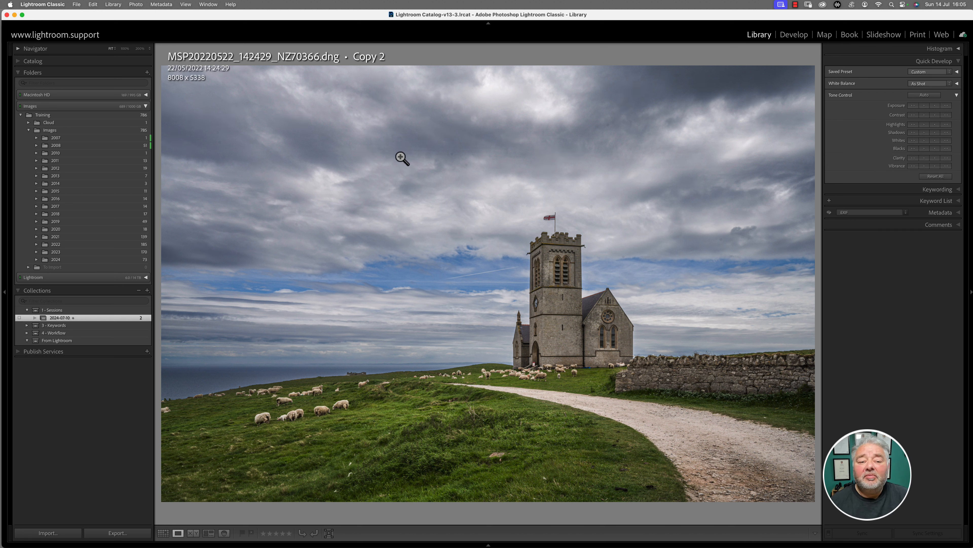
{"action": "key", "text": "i"}
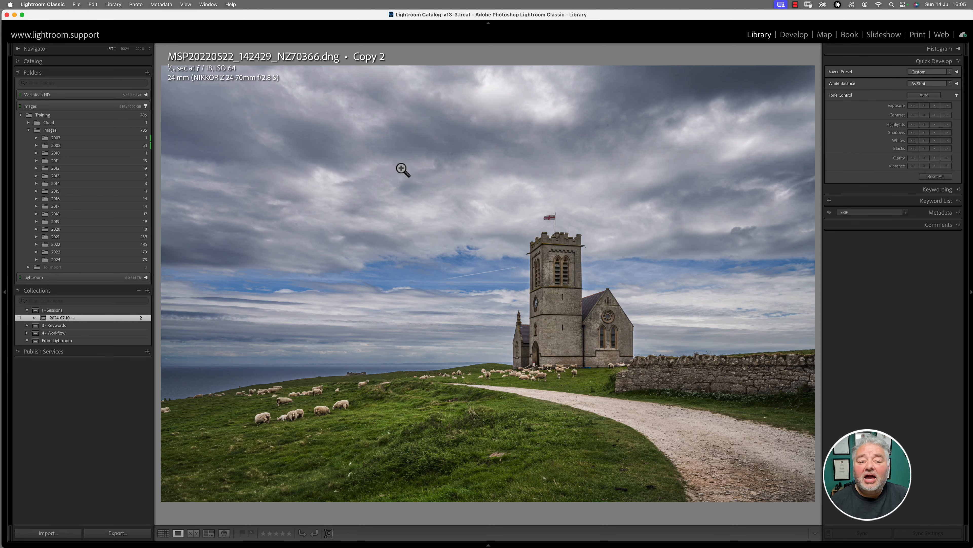
Step: Convert the virtual copy to black and white in the Develop module
{"action": "key", "text": "d"}
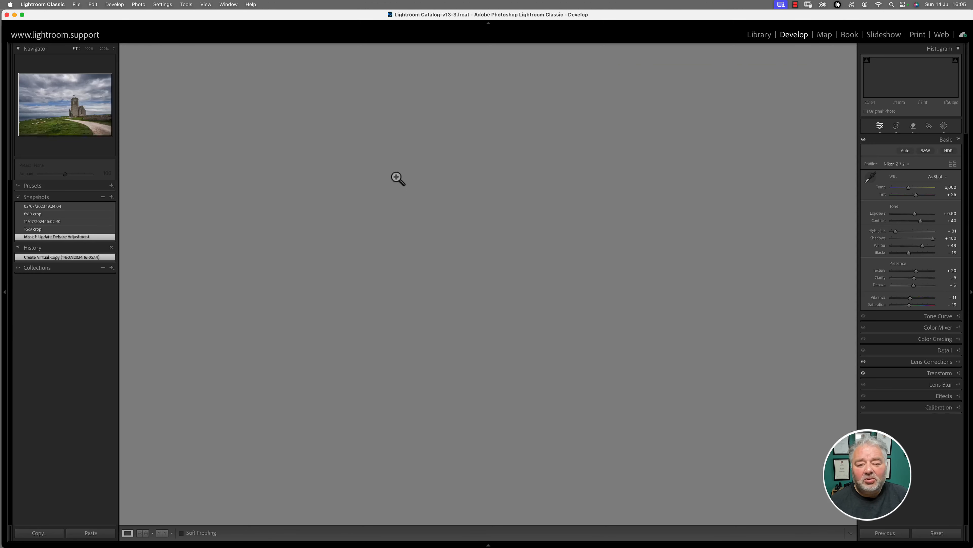
{"action": "left_click", "coordinate": [925, 151]}
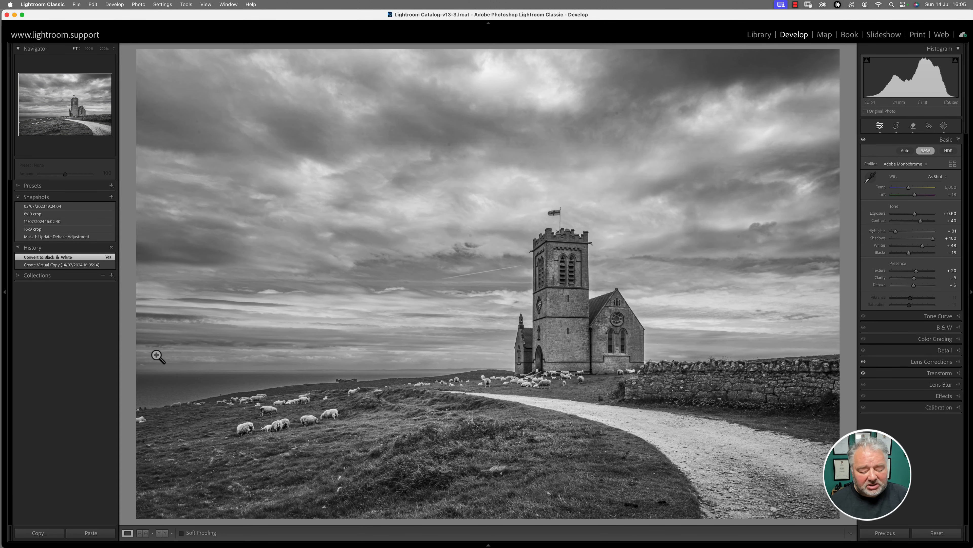
Step: Compare the colour original and the black-and-white virtual copy side by side in Survey view with the side panels hidden
{"action": "key", "text": "g"}
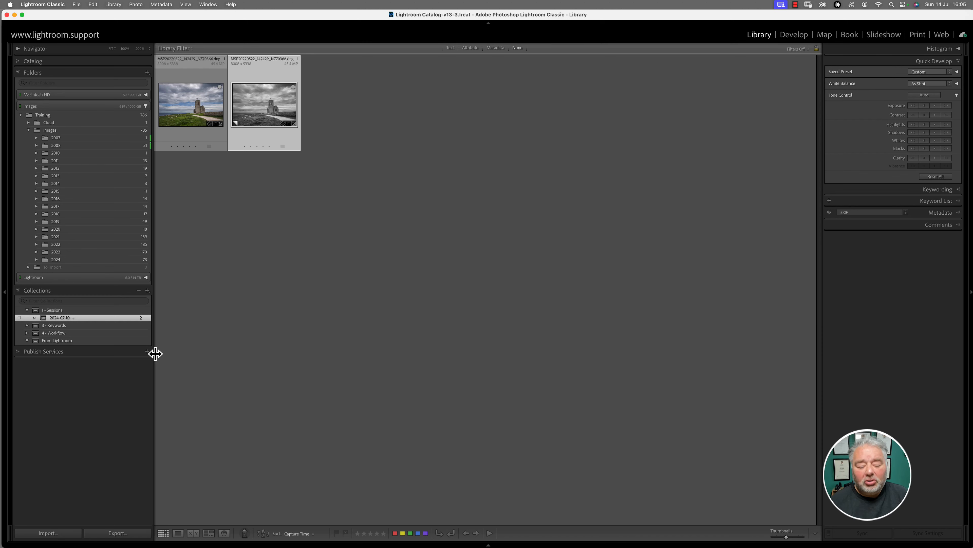
{"action": "key", "text": "super+a"}
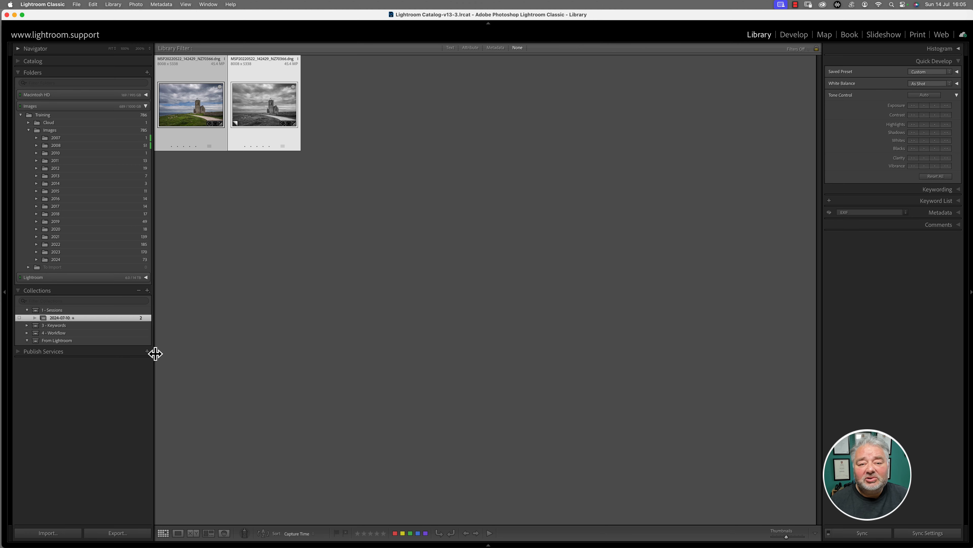
{"action": "key", "text": "n"}
{"action": "key", "text": "Tab"}
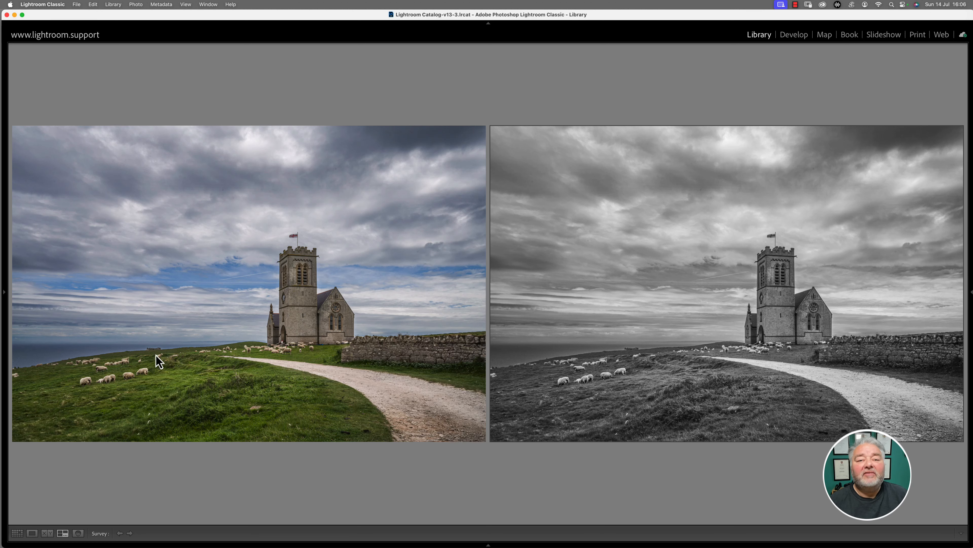
Step: Show the colour original from the Library grid in Finder and inspect its DNG and matching JPG in the 2022-05-22 folder
{"action": "key", "text": "g"}
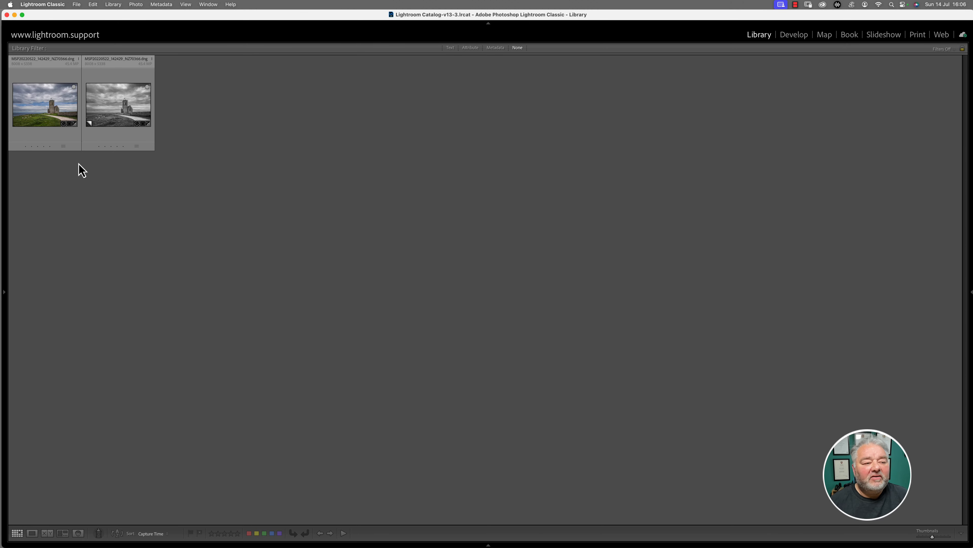
{"action": "right_click", "coordinate": [51, 112]}
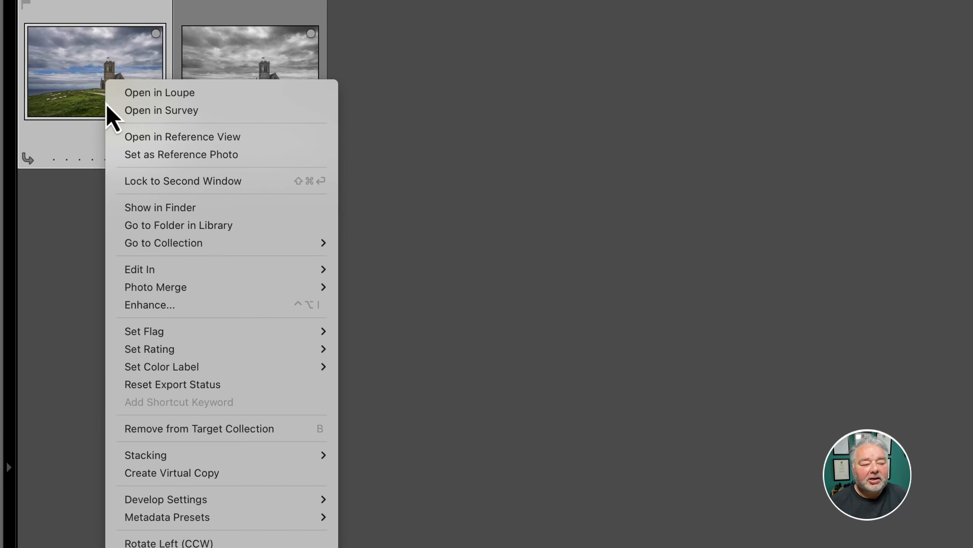
{"action": "left_click", "coordinate": [190, 210]}
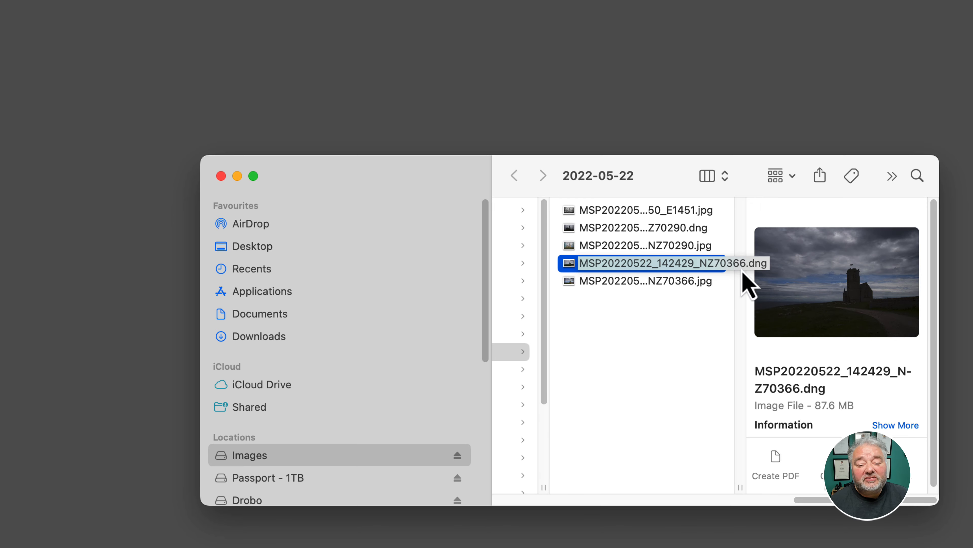
{"action": "double_click", "coordinate": [935, 503]}
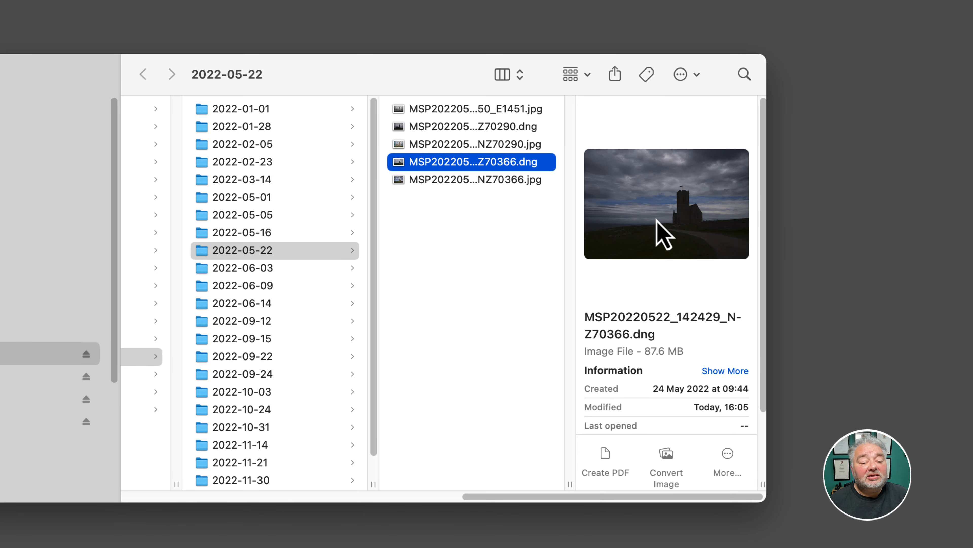
{"action": "left_click", "coordinate": [493, 182]}
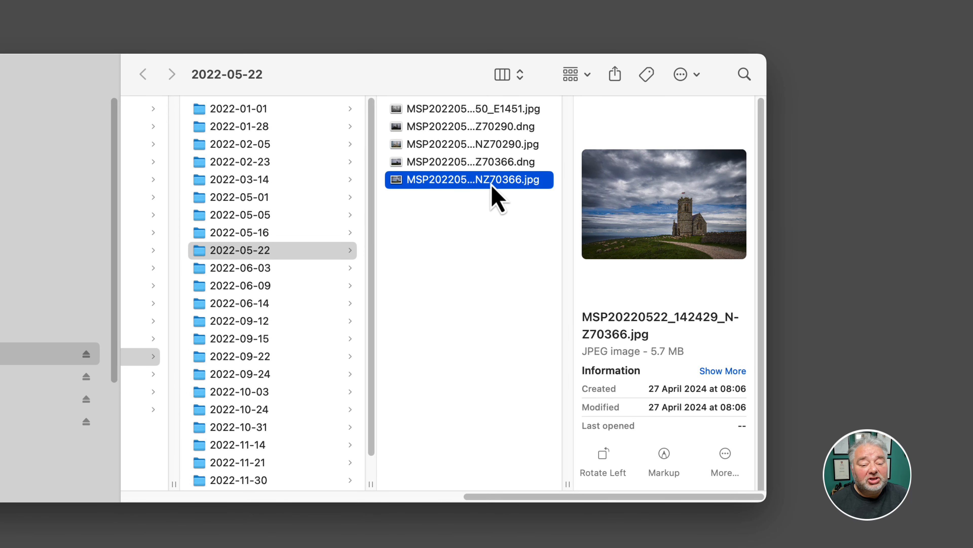
{"action": "key", "text": "Up"}
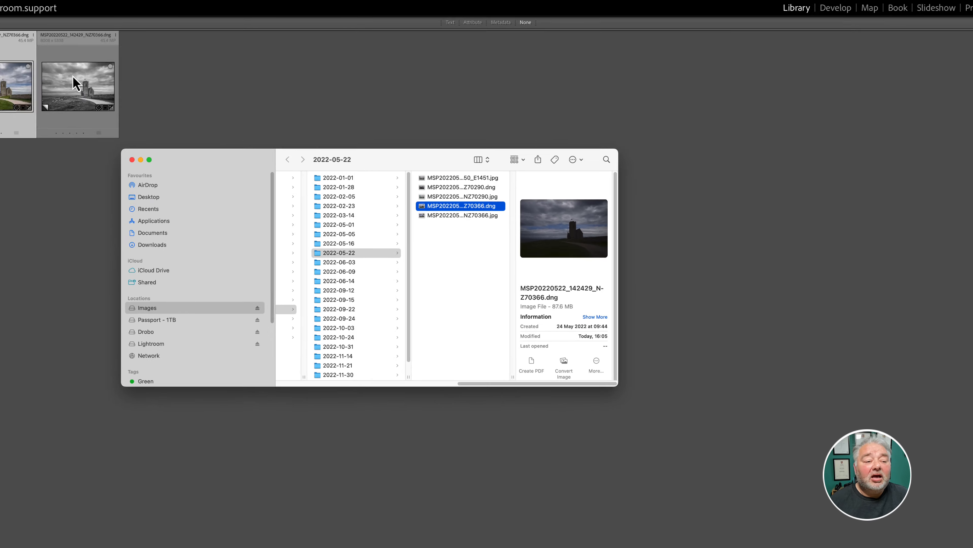
Step: Switch back to Lightroom Classic and select the black-and-white virtual copy in the Library grid
{"action": "left_click", "coordinate": [119, 105]}
{"action": "left_click", "coordinate": [119, 110]}
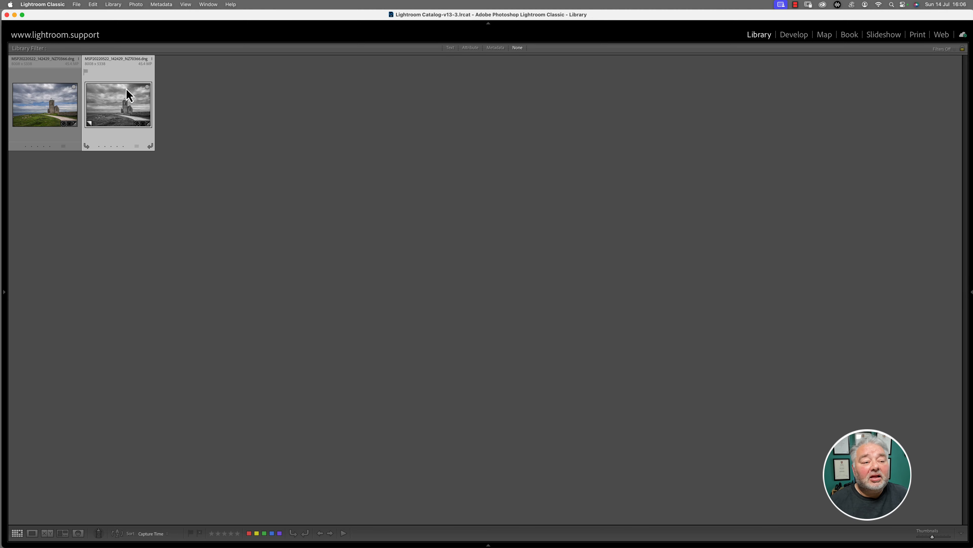